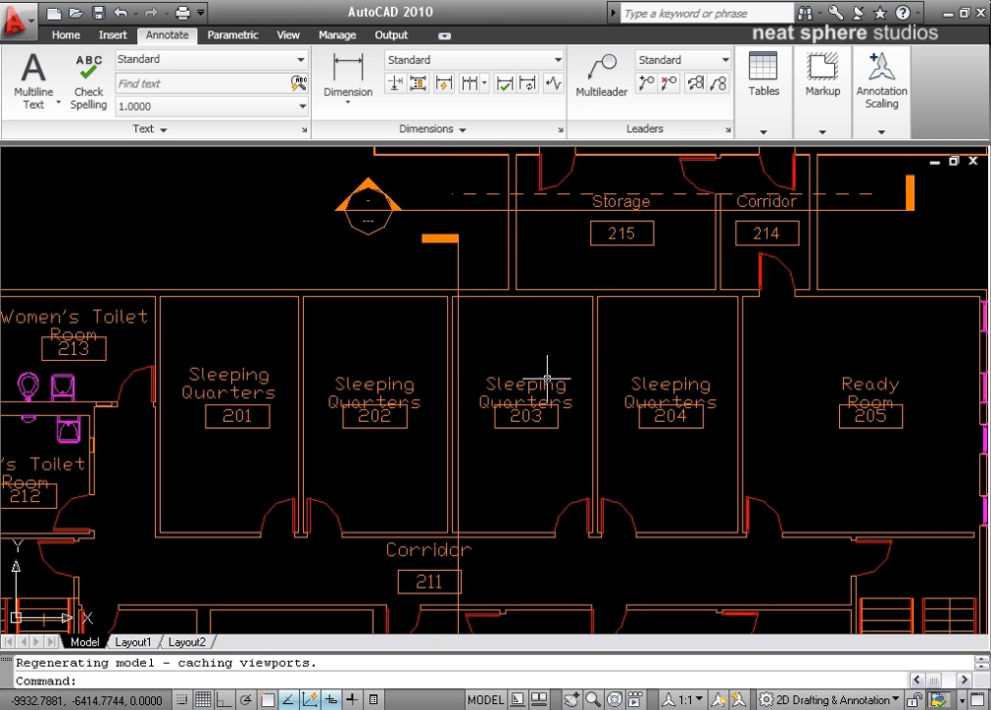
# Step: Create a new text style named style1
pyautogui.scroll(-5, 538, 380)
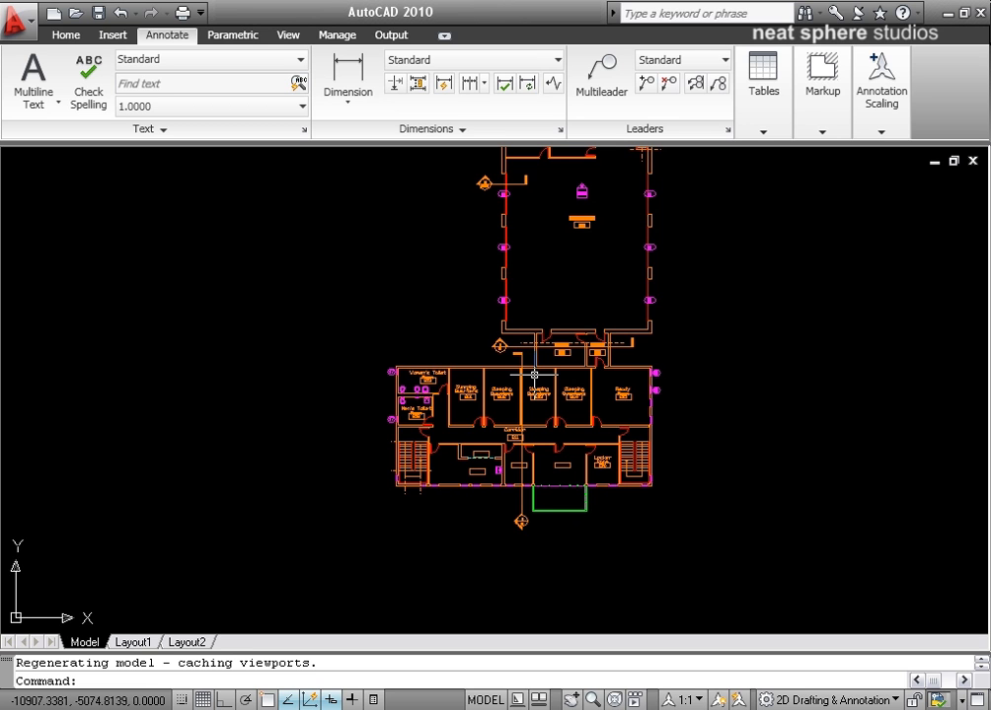
pyautogui.scroll(5, 534, 375)
pyautogui.scroll(2, 415, 451)
pyautogui.moveTo(326, 443); pyautogui.dragTo(471, 376, button='middle')
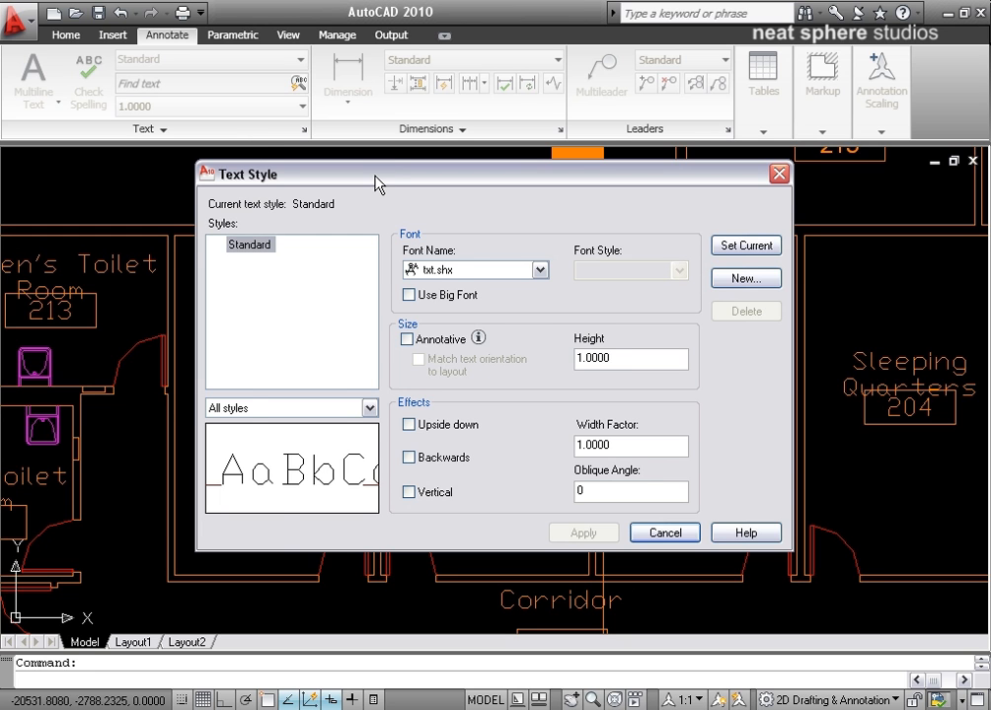
pyautogui.moveTo(374, 185); pyautogui.dragTo(350, 174)
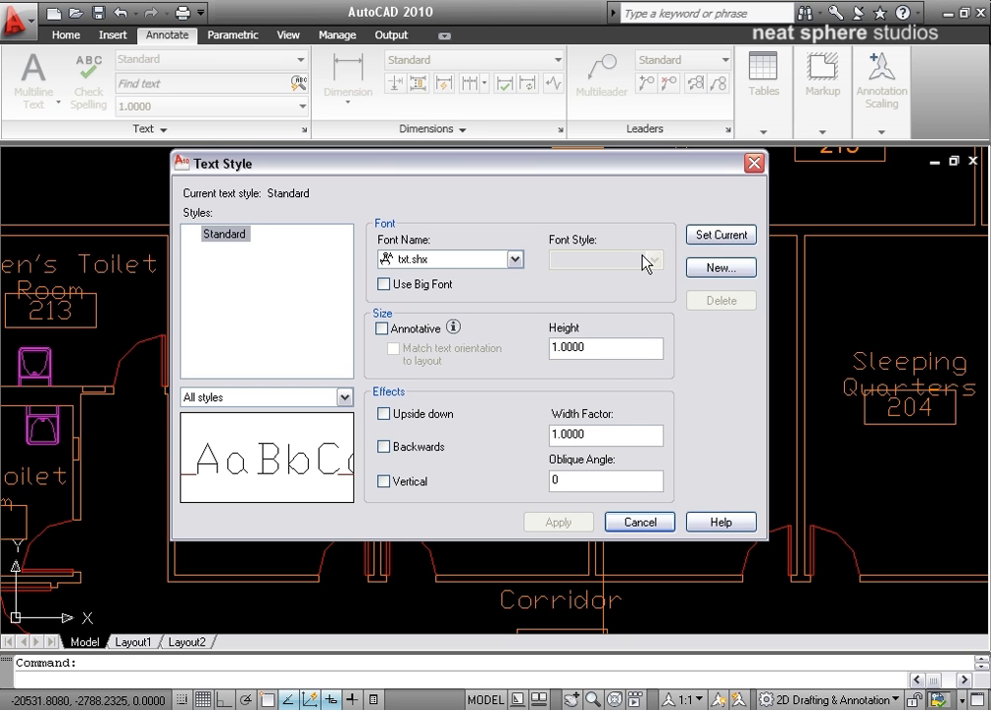
pyautogui.click(700, 270)
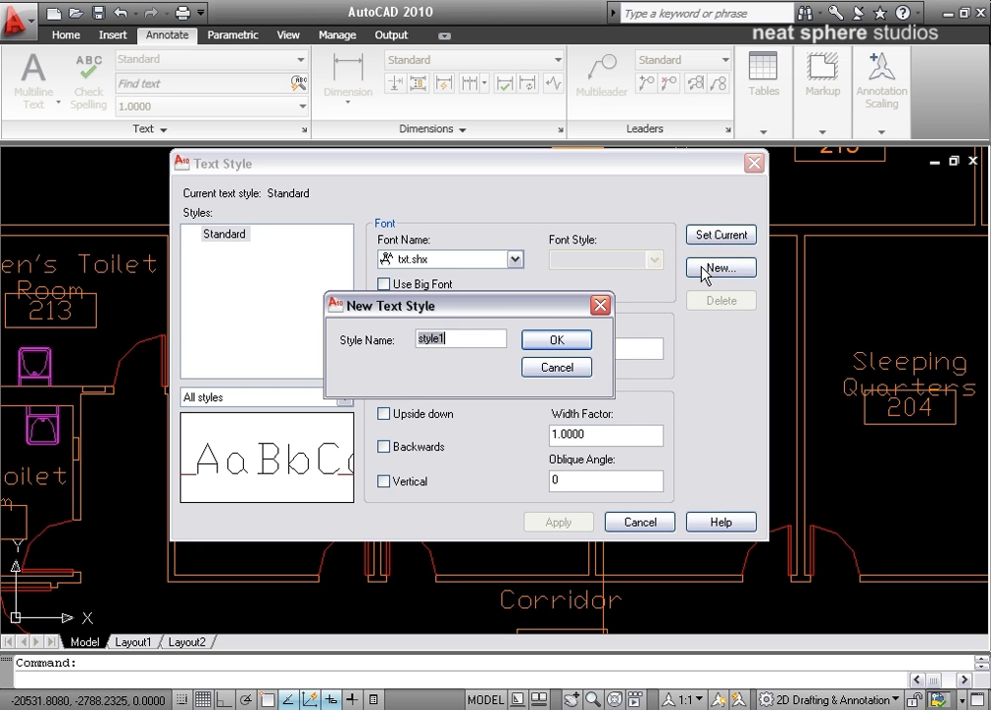
pyautogui.click(552, 339)
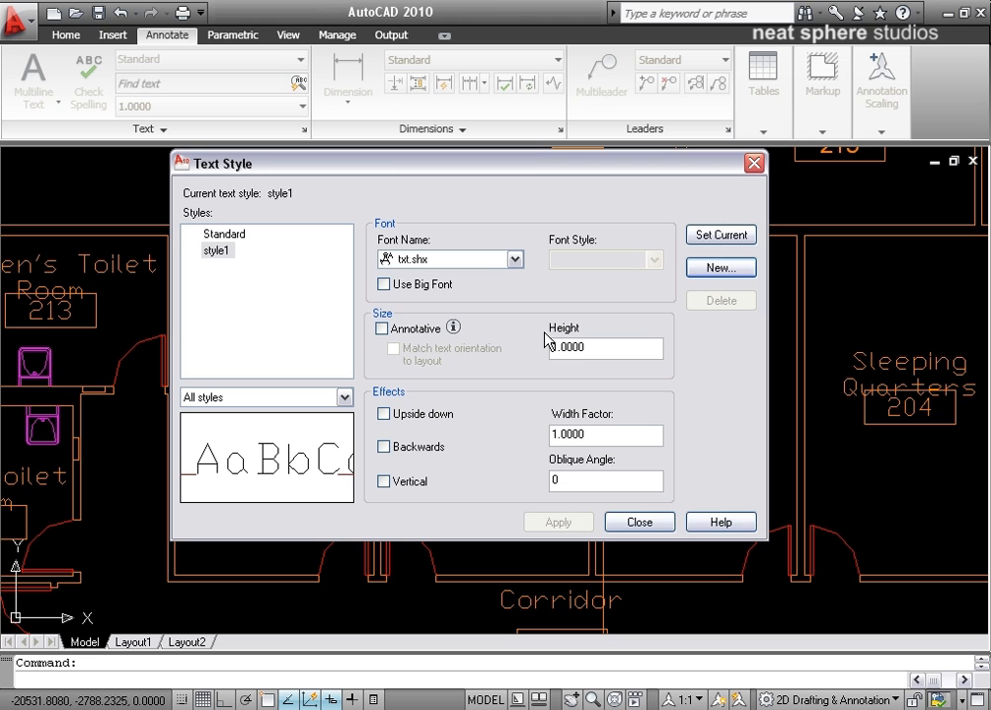
# Step: Give style1 the Verdana font, make it annotative and set its paper text height to 5
pyautogui.click(511, 261)
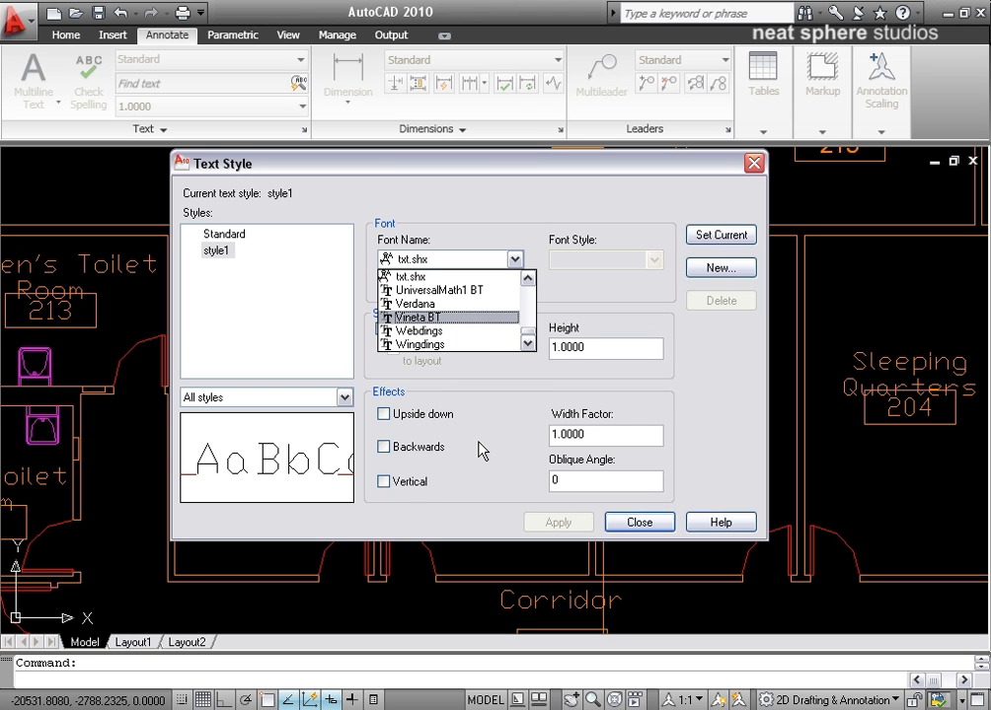
pyautogui.click(403, 305)
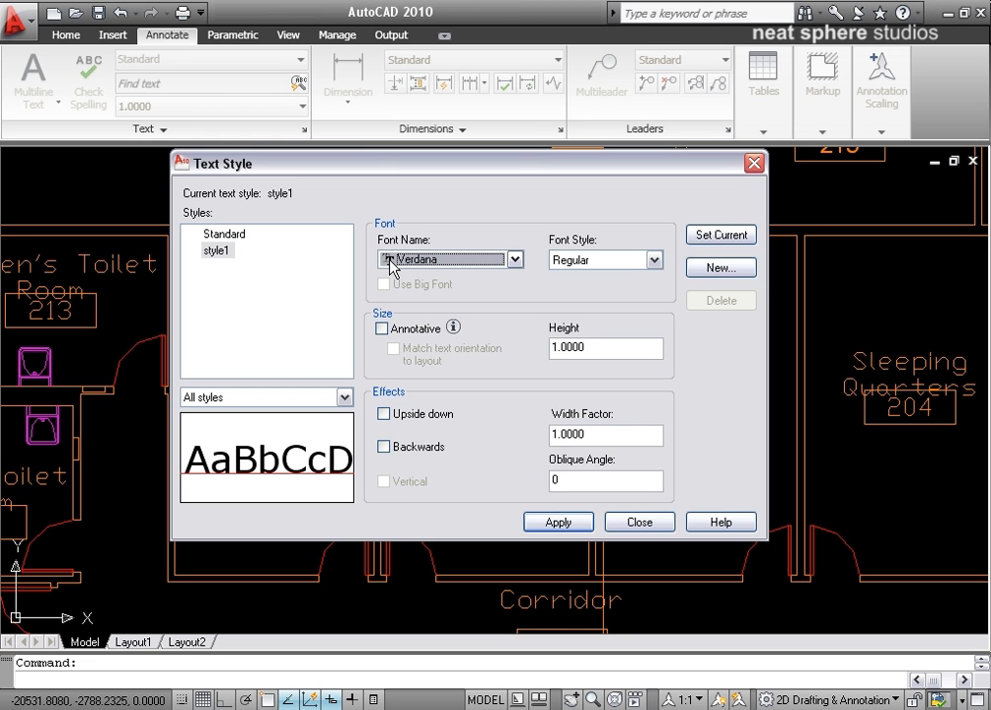
pyautogui.click(381, 329)
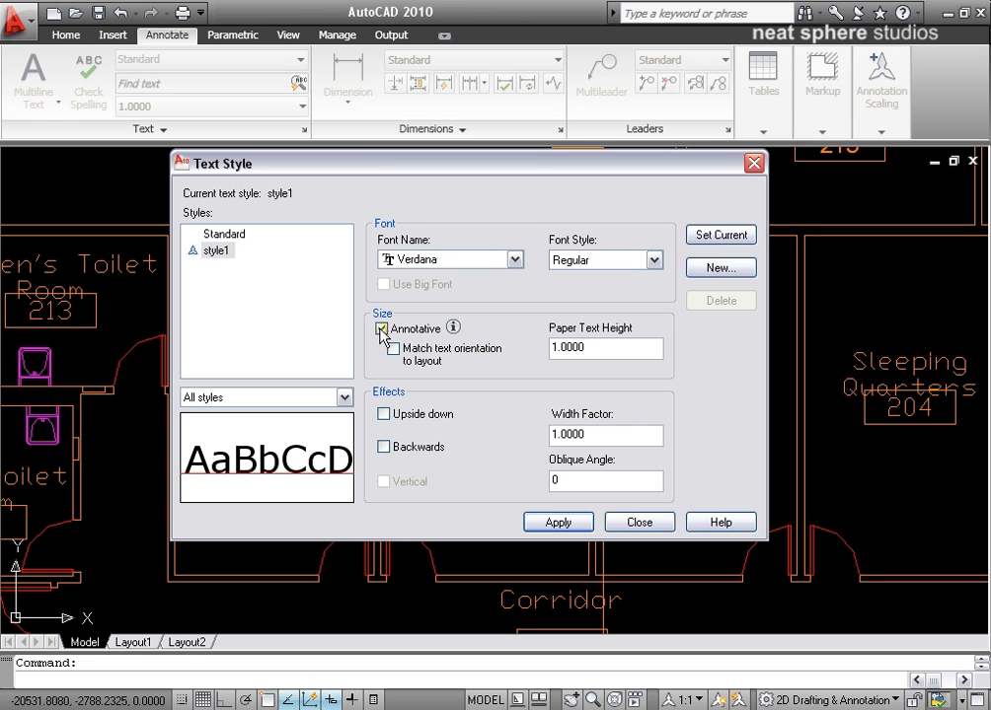
pyautogui.doubleClick(597, 348)
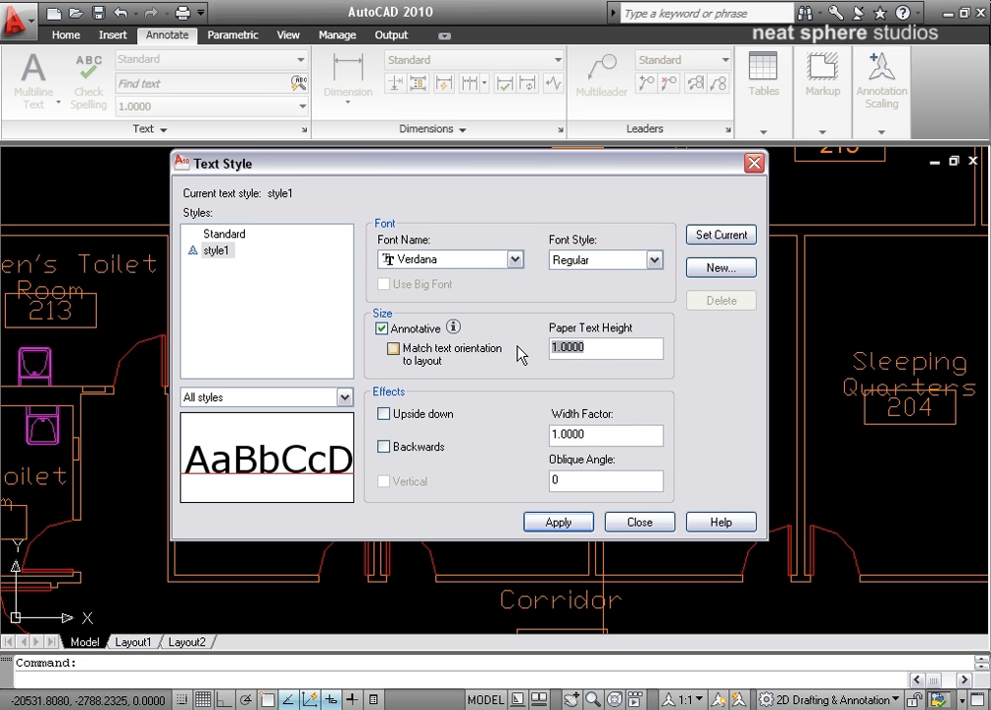
pyautogui.write('5')
pyautogui.press('Return')
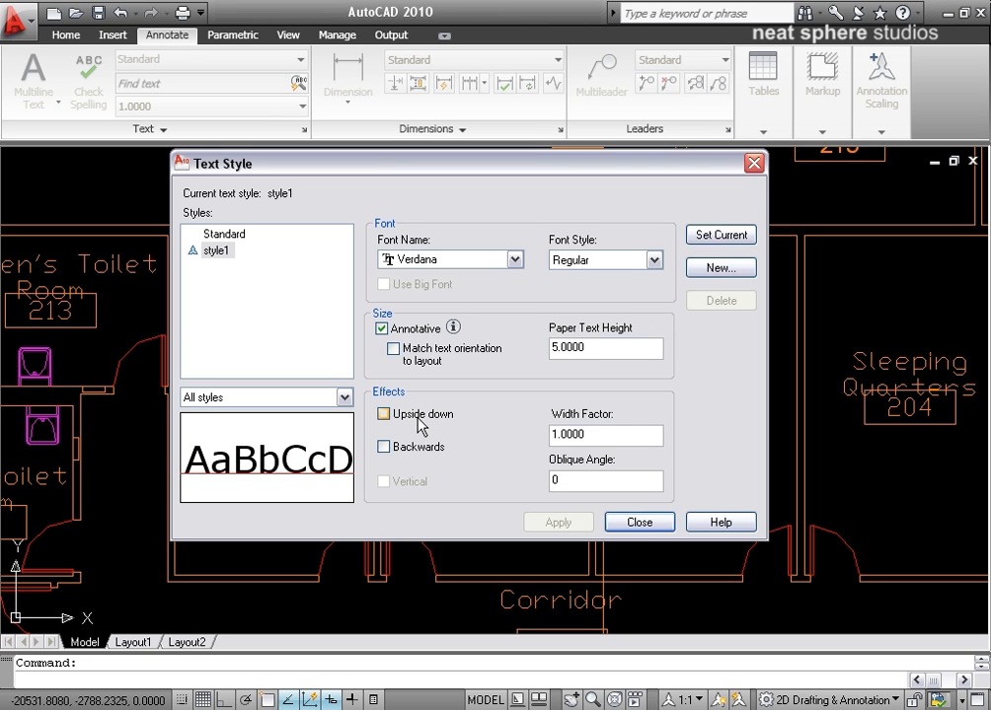
# Step: Try the Backwards and Upside down effects on style1, turning each one off again
pyautogui.click(385, 448)
pyautogui.click(385, 447)
pyautogui.click(383, 413)
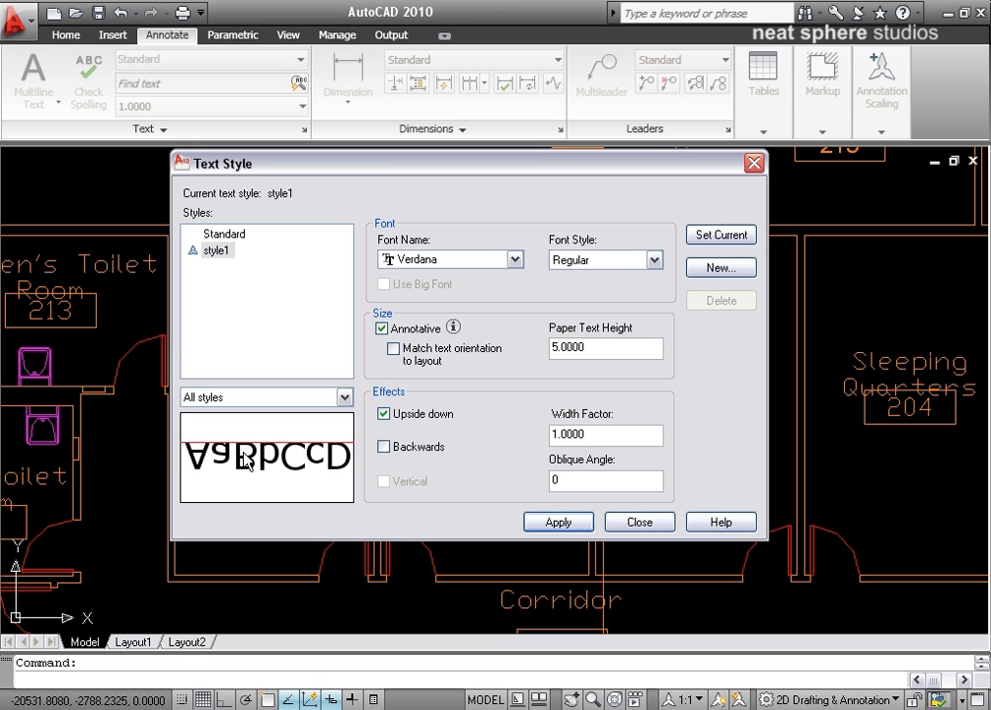
pyautogui.click(384, 413)
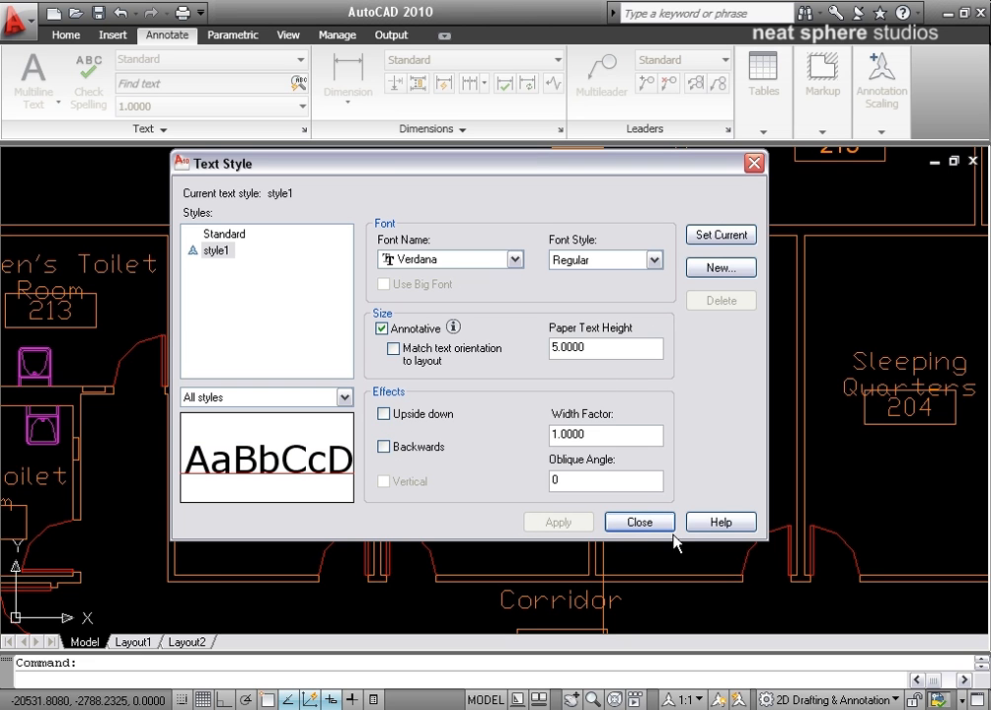
# Step: Close the text style settings and assign style1 to the Sleeping Quarters labels of rooms 201 to 204
pyautogui.click(598, 347)
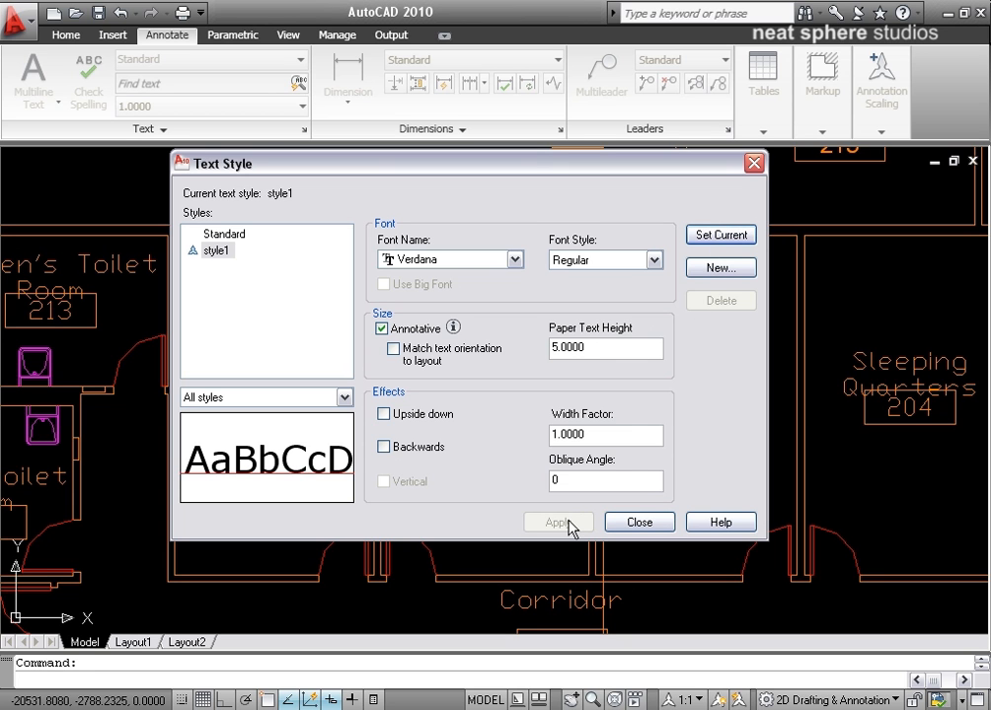
pyautogui.click(639, 524)
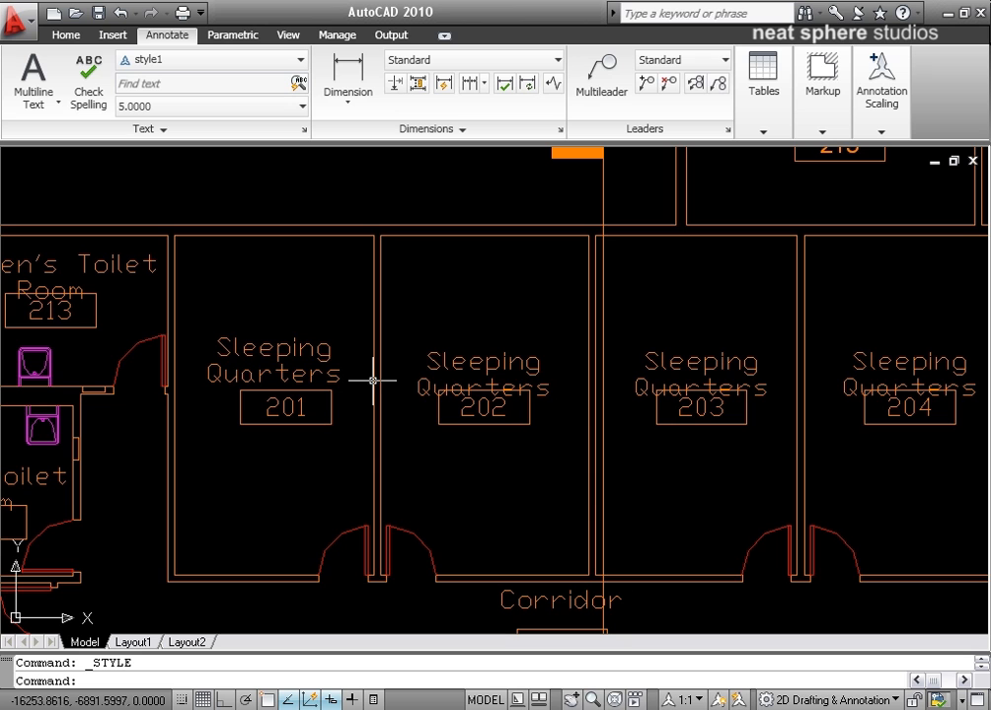
pyautogui.click(327, 350)
pyautogui.click(478, 357)
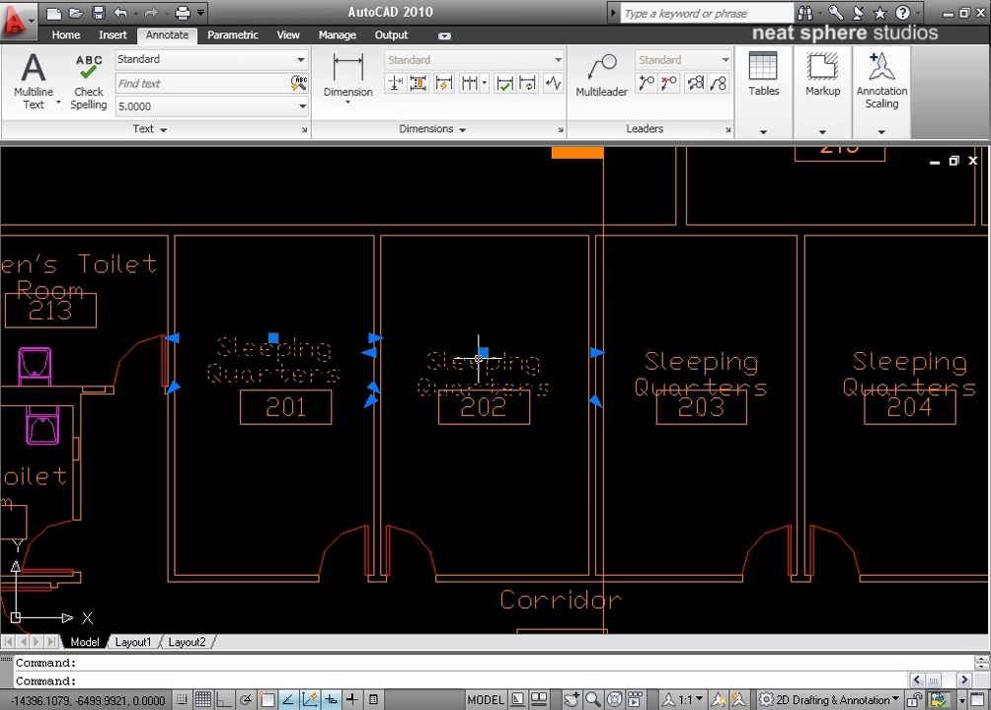
pyautogui.click(651, 357)
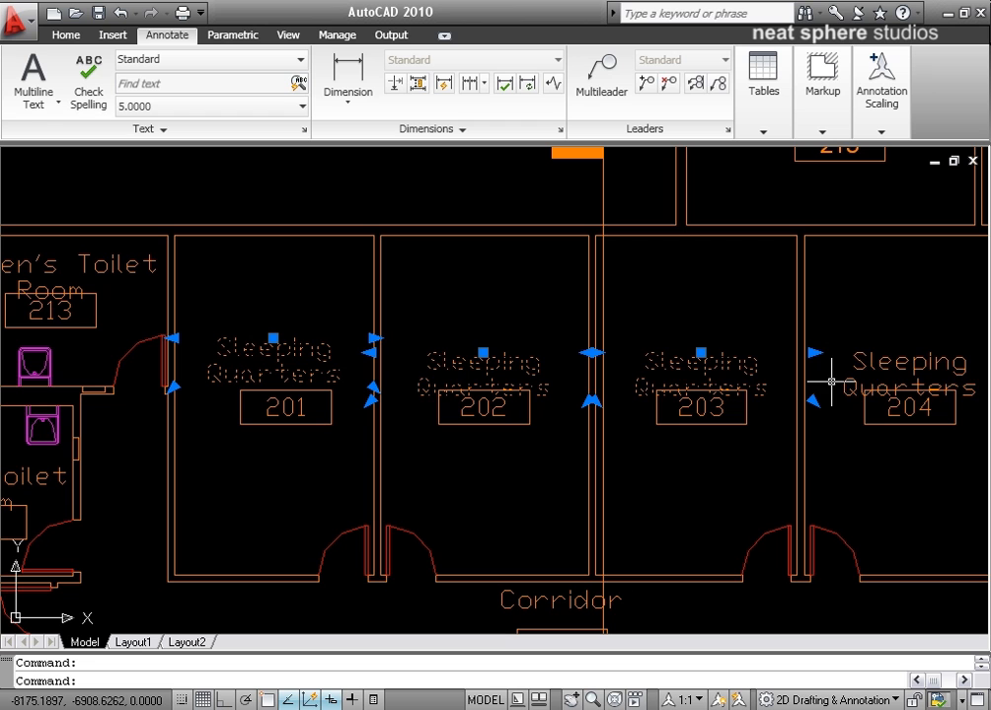
pyautogui.click(858, 363)
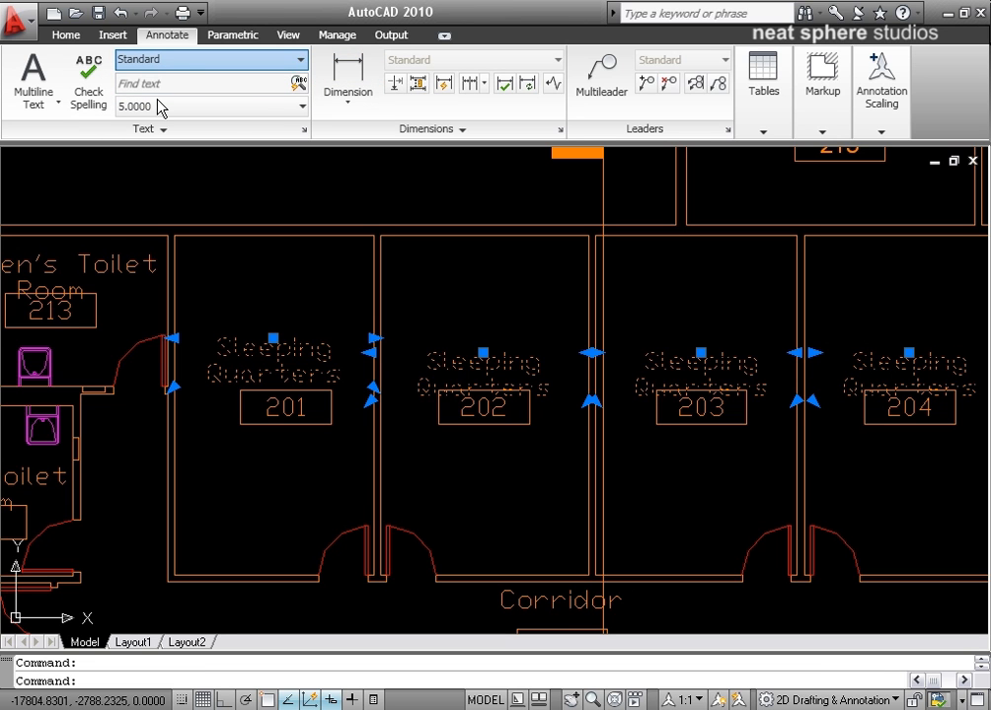
pyautogui.click(246, 112)
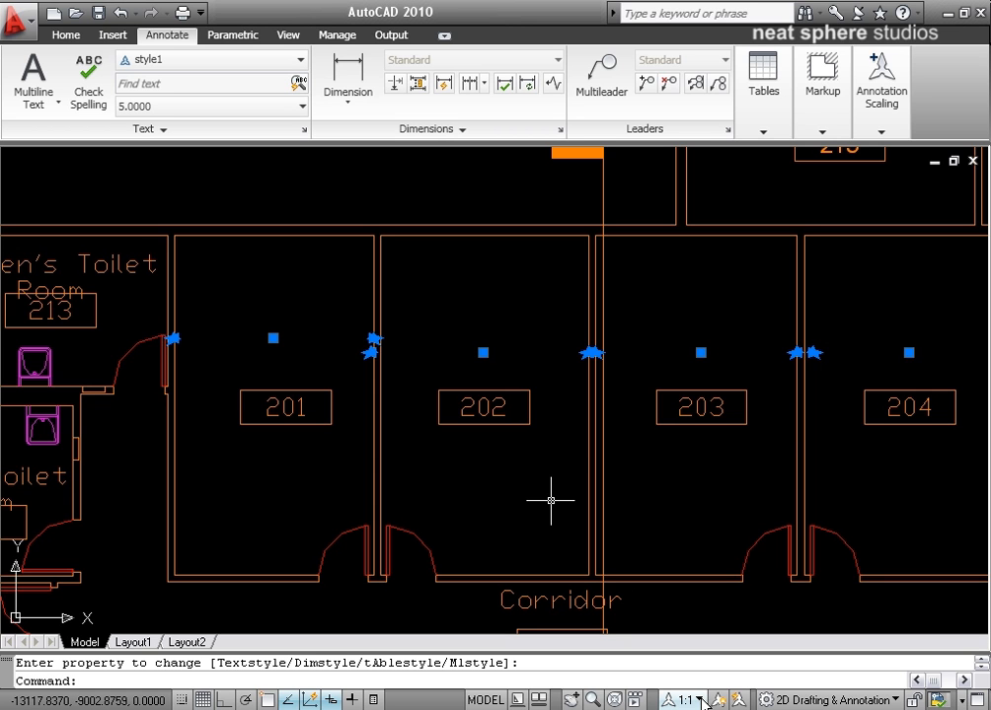
# Step: Examine the size of the restyled Sleeping Quarters labels, up close in room 203 and against the whole floor plan
pyautogui.scroll(-5, 525, 516)
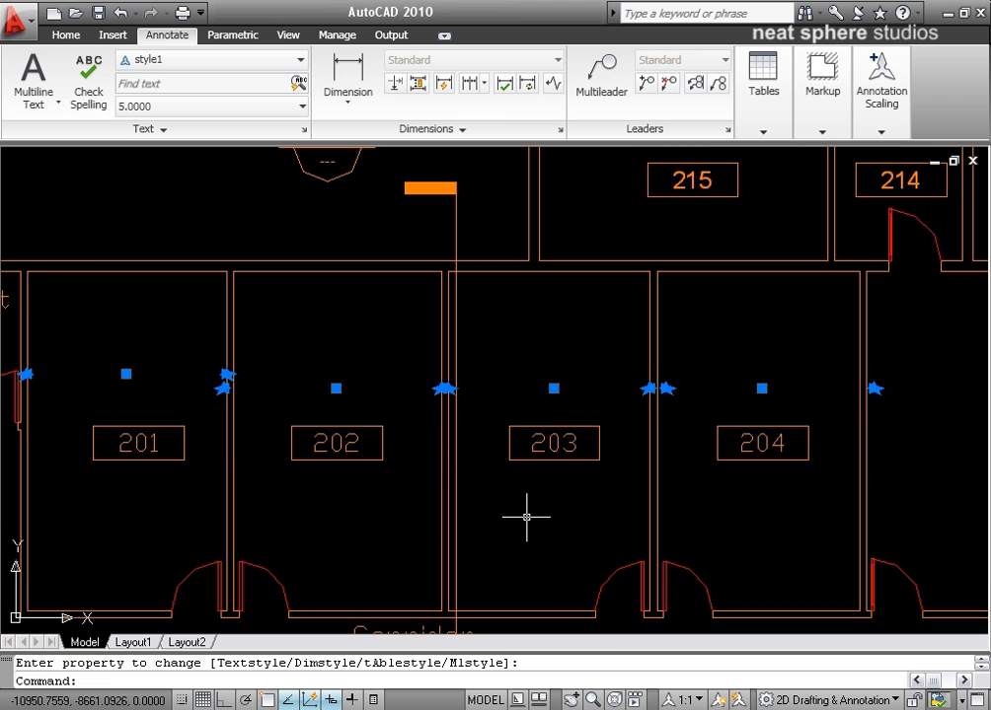
pyautogui.moveTo(570, 346)
pyautogui.mouseDown(button='middle')
pyautogui.moveTo(505, 452)
pyautogui.moveTo(515, 415)
pyautogui.mouseUp(button='middle')
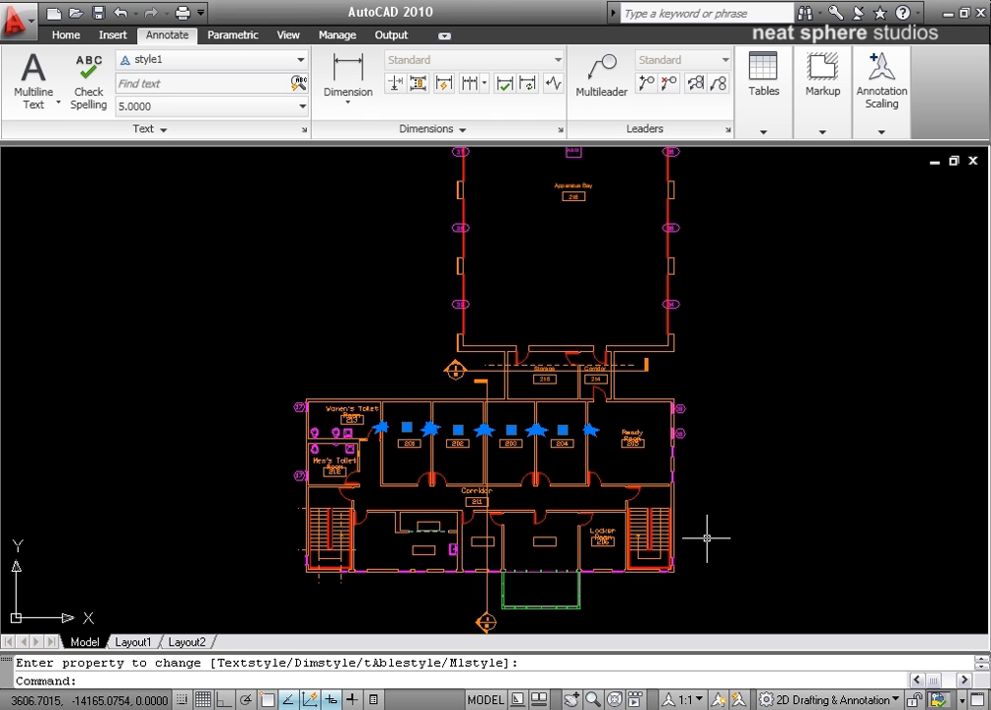
pyautogui.scroll(2, 745, 439)
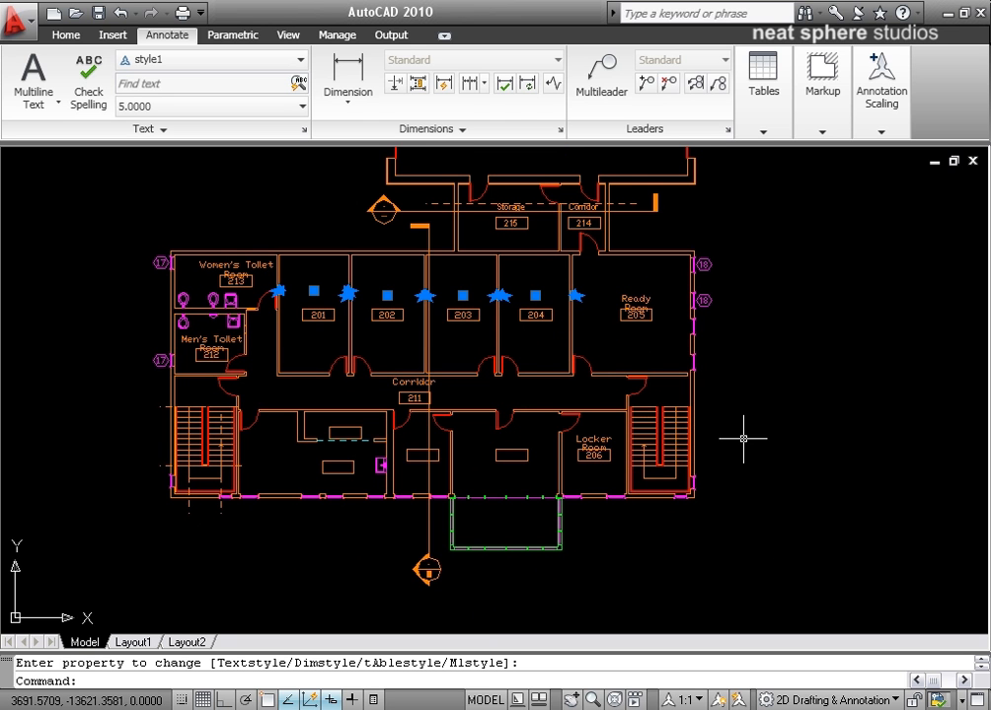
pyautogui.moveTo(500, 362); pyautogui.dragTo(588, 433, button='middle')
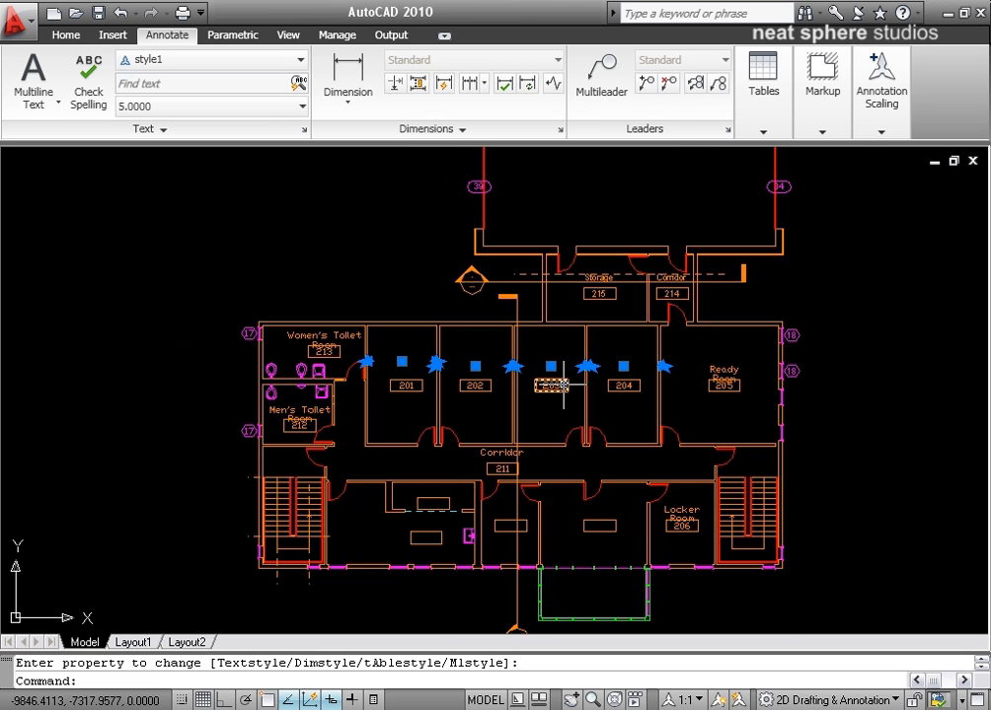
pyautogui.scroll(2, 562, 385)
pyautogui.scroll(10, 551, 360)
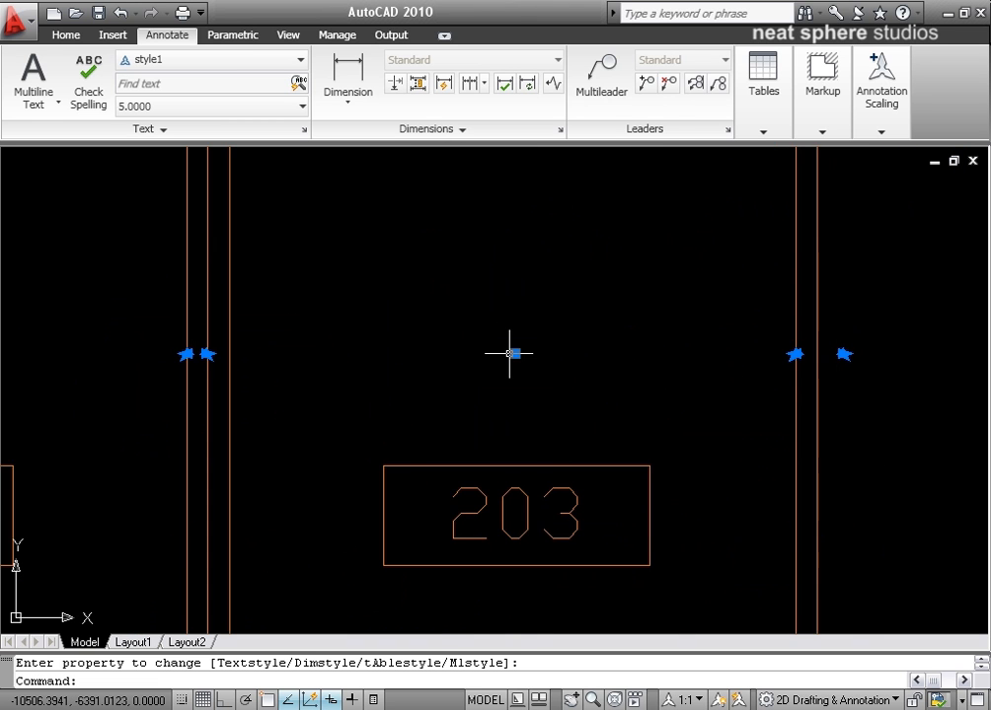
pyautogui.scroll(2, 550, 353)
pyautogui.scroll(6, 552, 353)
pyautogui.scroll(-3, 532, 419)
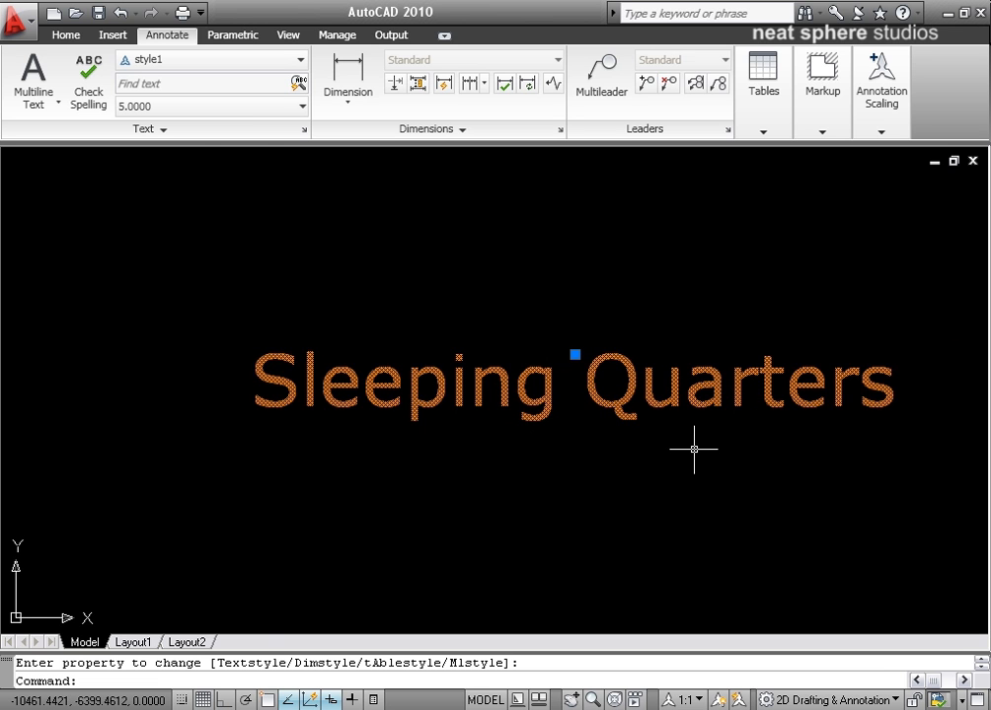
pyautogui.scroll(-5, 695, 449)
pyautogui.scroll(-8, 680, 439)
pyautogui.moveTo(687, 456)
pyautogui.mouseDown(button='middle')
pyautogui.moveTo(681, 430)
pyautogui.moveTo(646, 391)
pyautogui.mouseUp(button='middle')
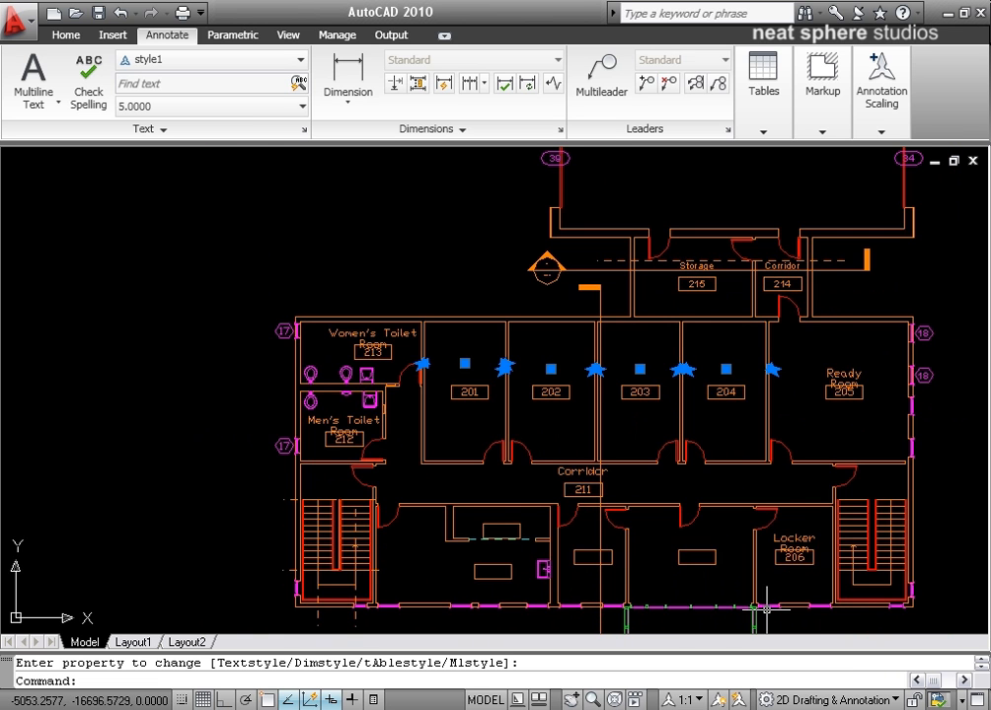
# Step: Set the drawing's annotation scale to 1:50 and check the room labels from 201 across to the Ready Room
pyautogui.click(699, 701)
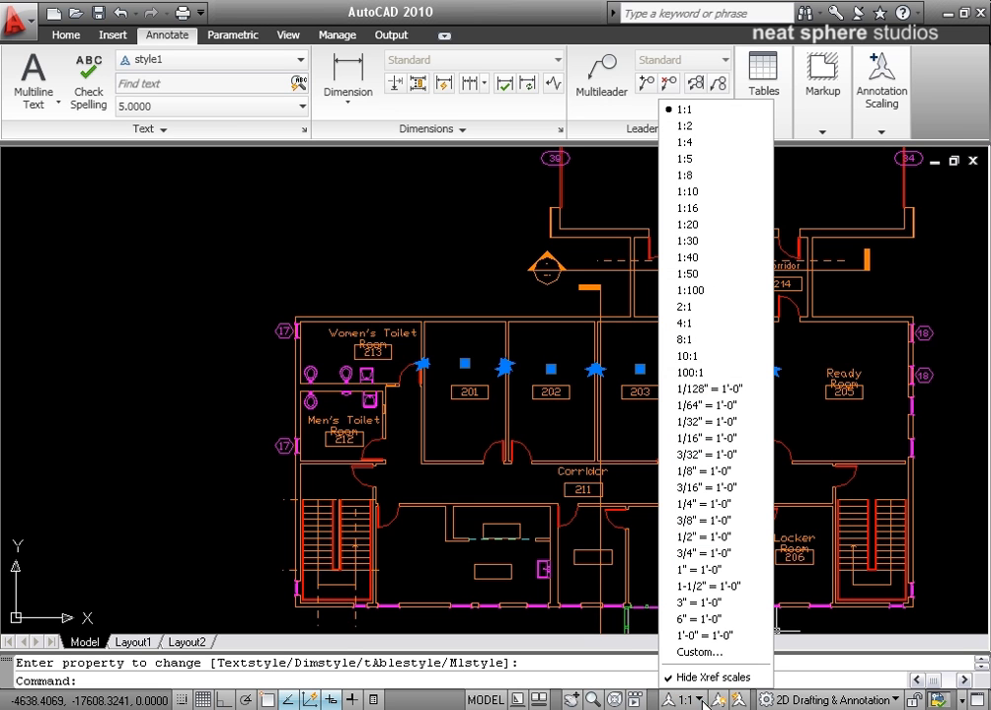
pyautogui.click(690, 275)
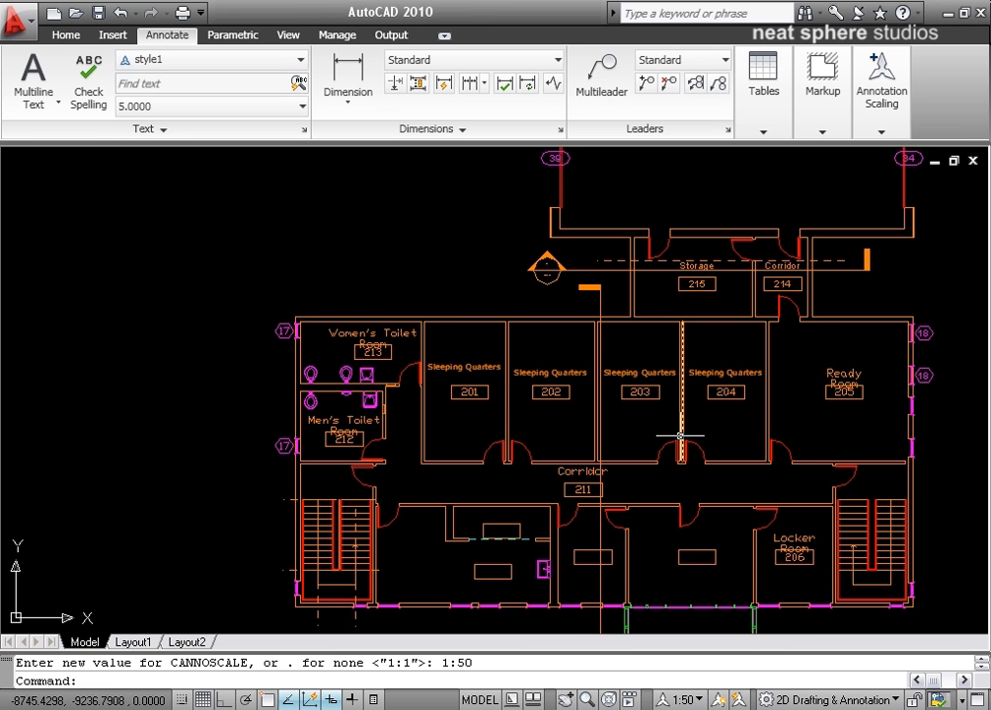
pyautogui.scroll(3, 680, 435)
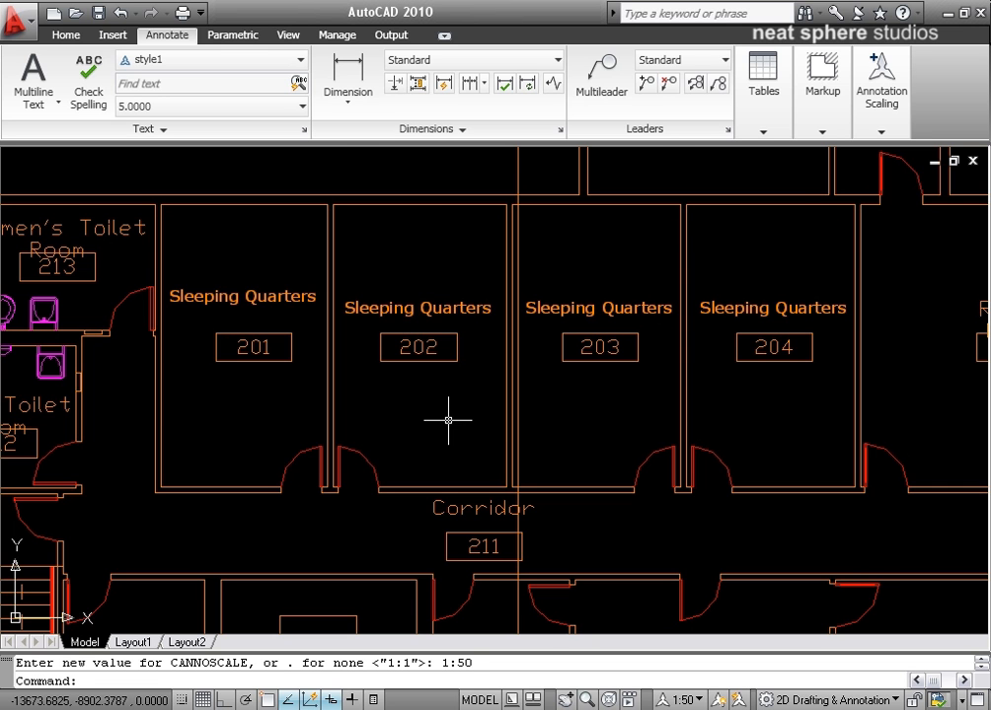
pyautogui.moveTo(448, 422); pyautogui.dragTo(362, 497, button='middle')
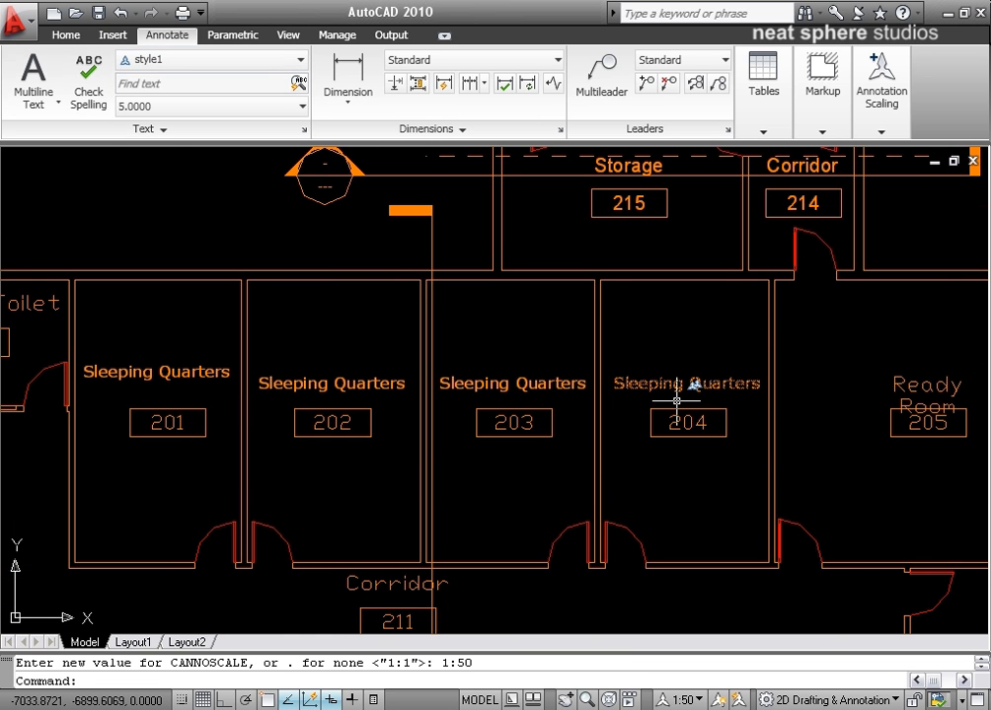
pyautogui.moveTo(853, 421); pyautogui.dragTo(652, 401, button='middle')
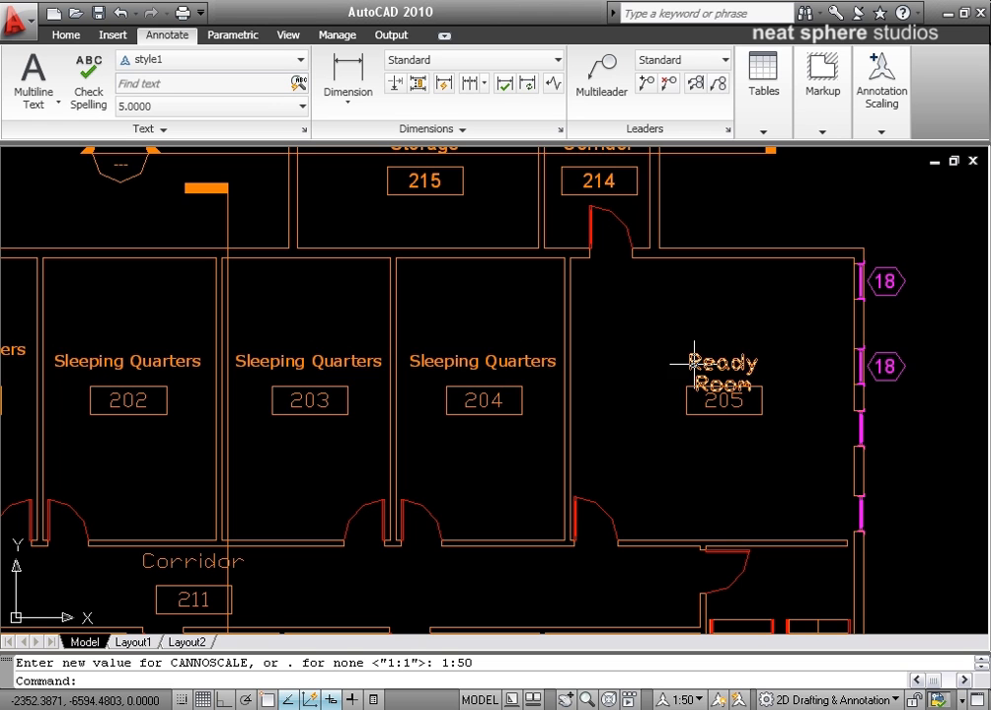